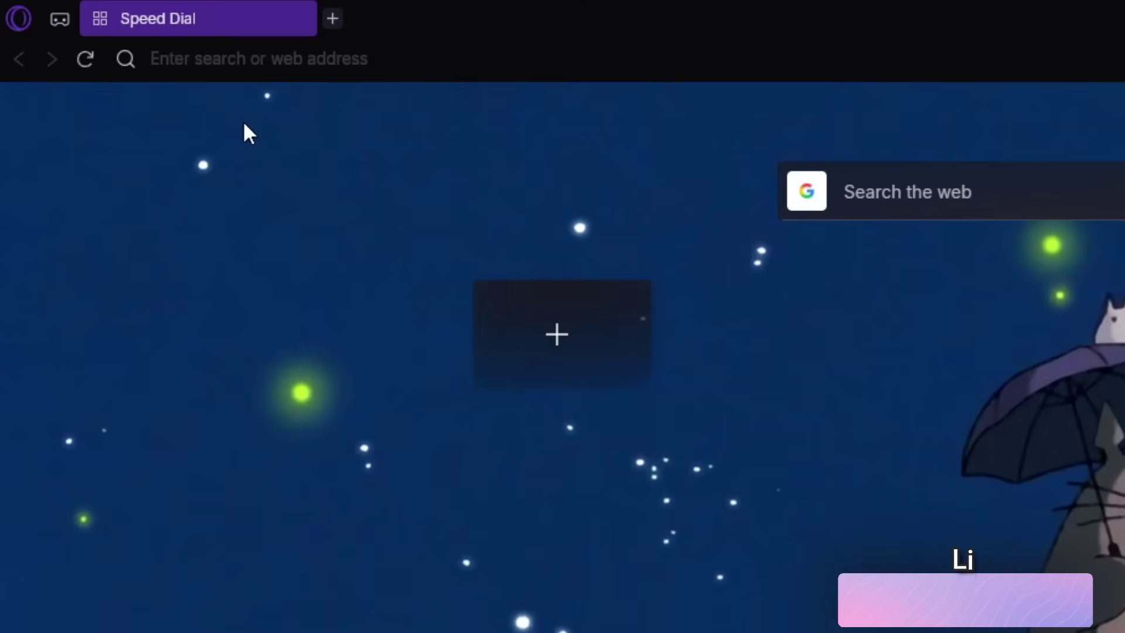
Load the LumeFlow AI home page by entering Lumeflow.ai in the address bar
{"action": "left_click", "coordinate": [241, 47]}
{"action": "type", "text": "Lumefl"}
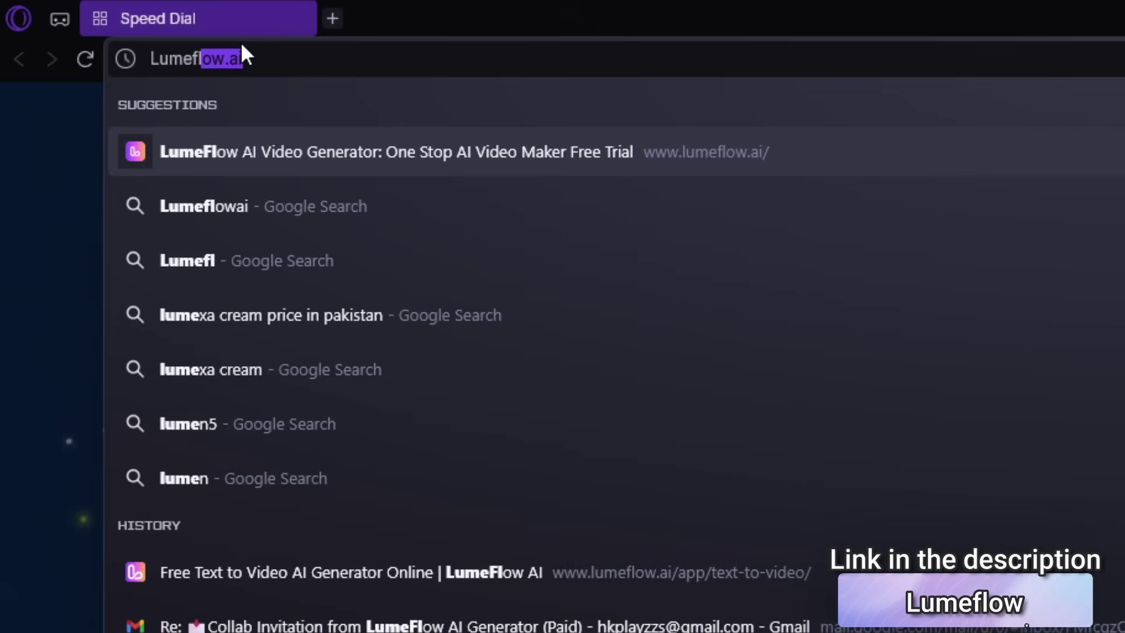
{"action": "type", "text": "ow.ai"}
{"action": "key", "text": "Return"}
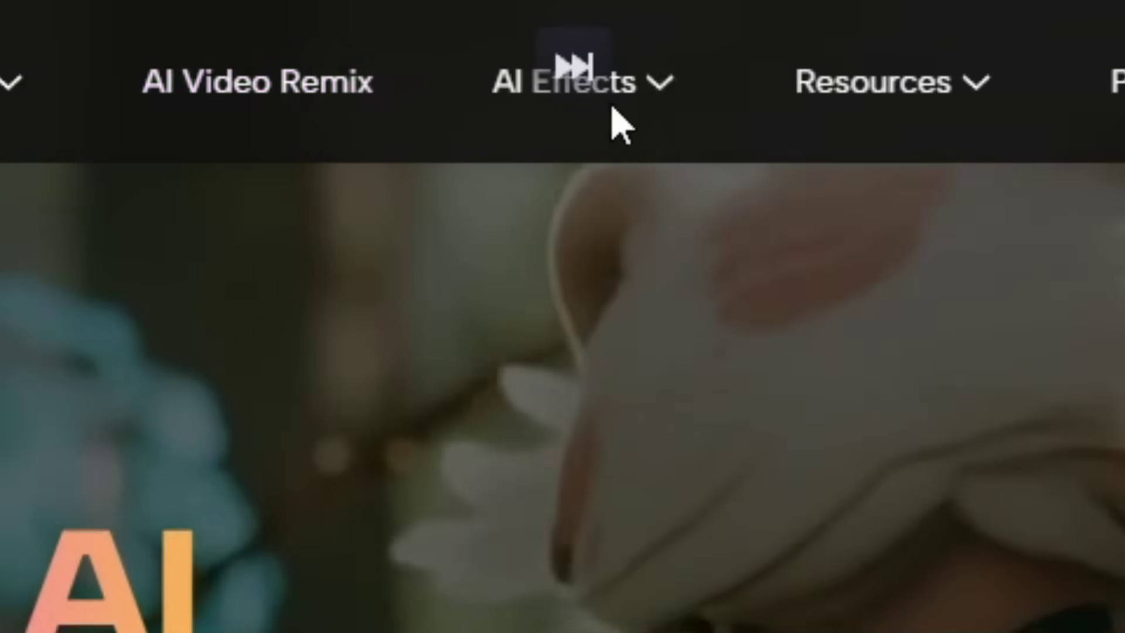
Look over the AI Effects and AI Video Generator menus, then go to Text to Video
{"action": "mouse_move", "coordinate": [935, 85]}
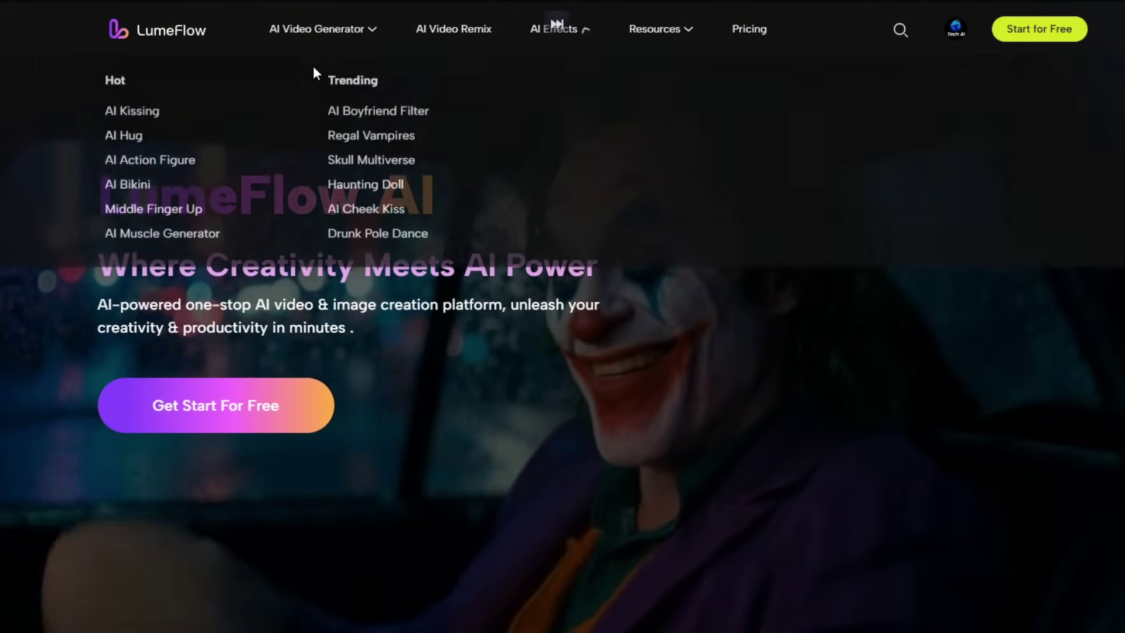
{"action": "mouse_move", "coordinate": [321, 38]}
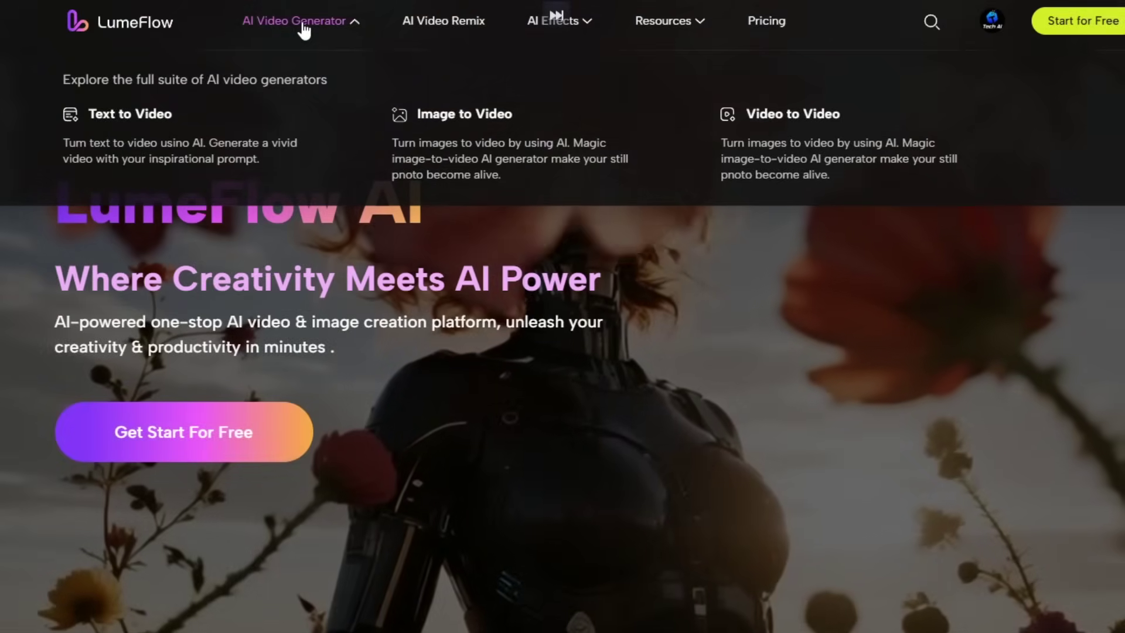
{"action": "left_click", "coordinate": [111, 116]}
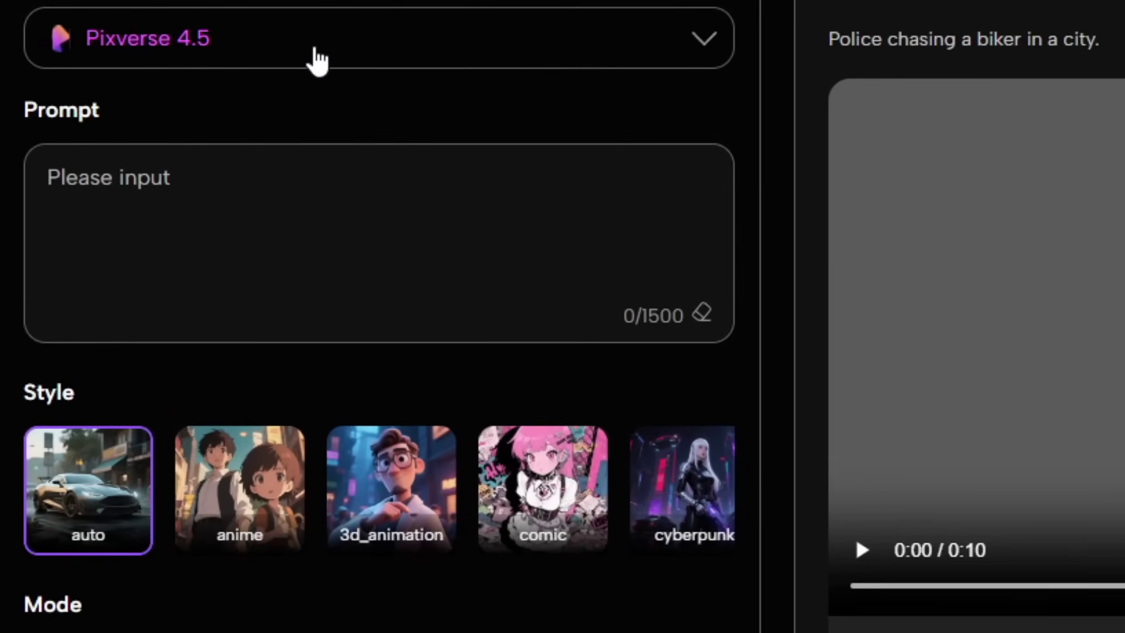
Pick Google Veo3 in the Model dropdown in place of Pixverse 4.5
{"action": "left_click", "coordinate": [317, 58]}
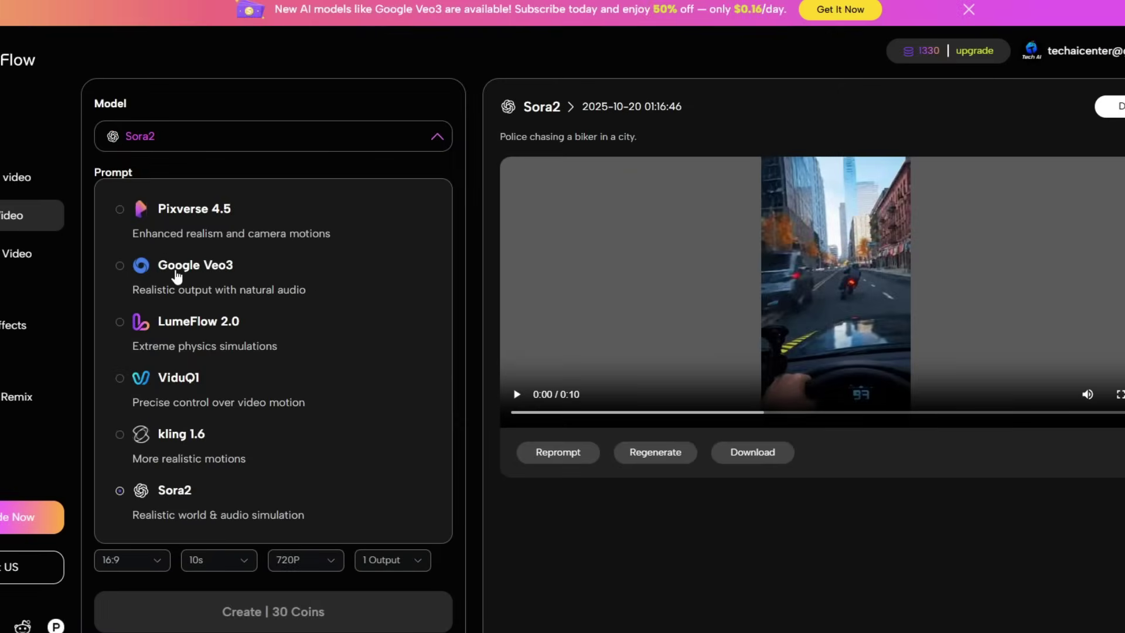
{"action": "left_click", "coordinate": [187, 76]}
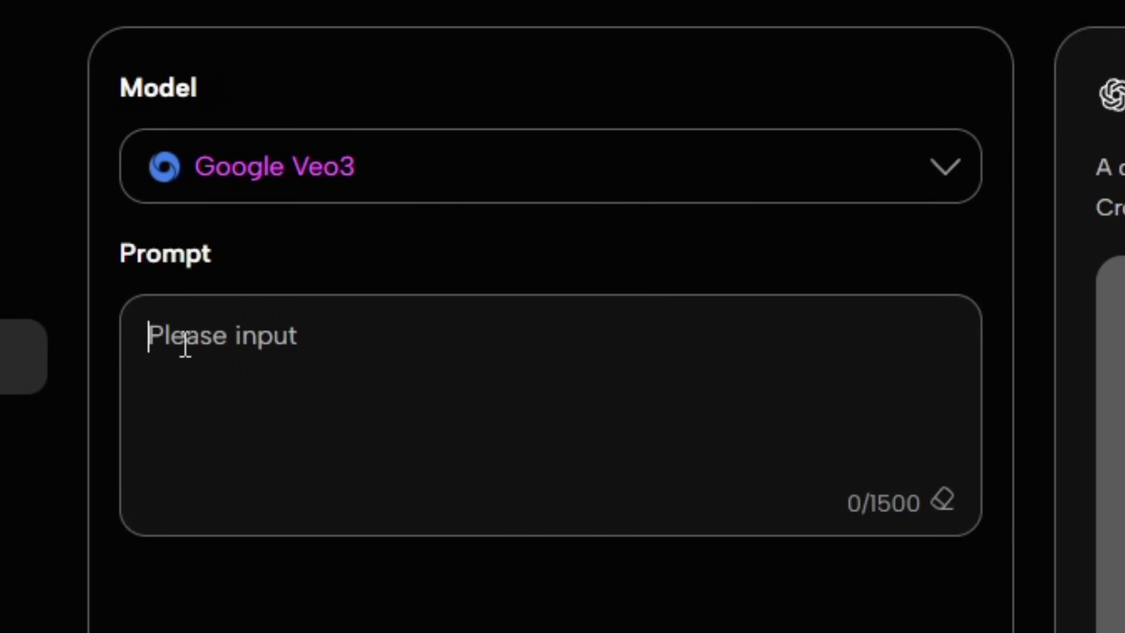
Paste the rainy night Shibuya Crossing prompt and create the 8s 720P Veo3 video
{"action": "key", "text": "ctrl+v"}
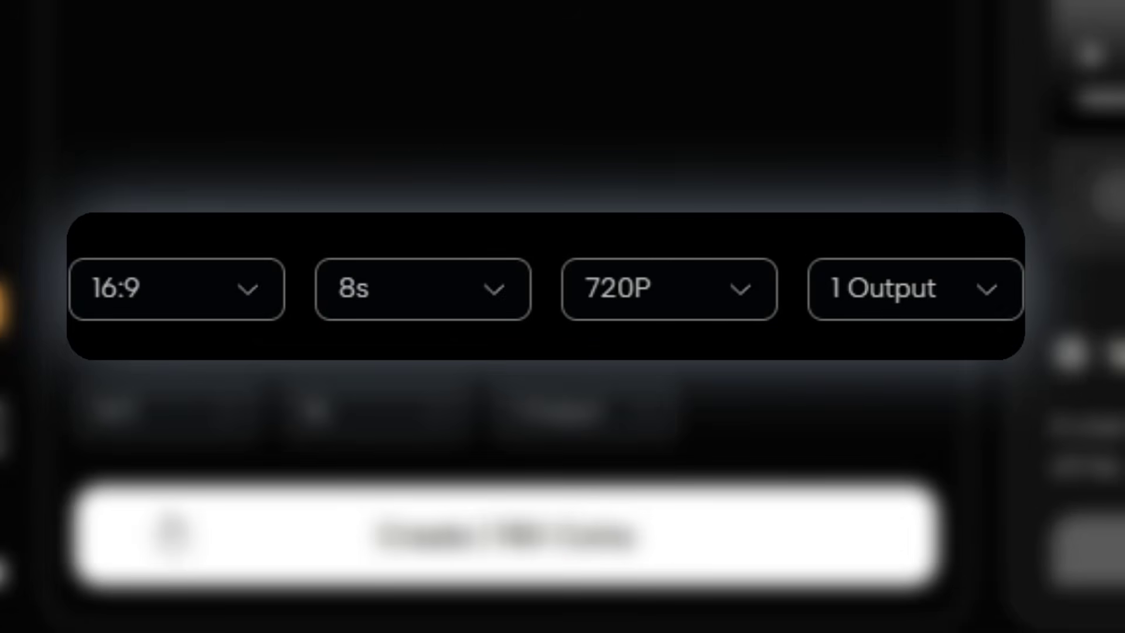
{"action": "left_click", "coordinate": [168, 529]}
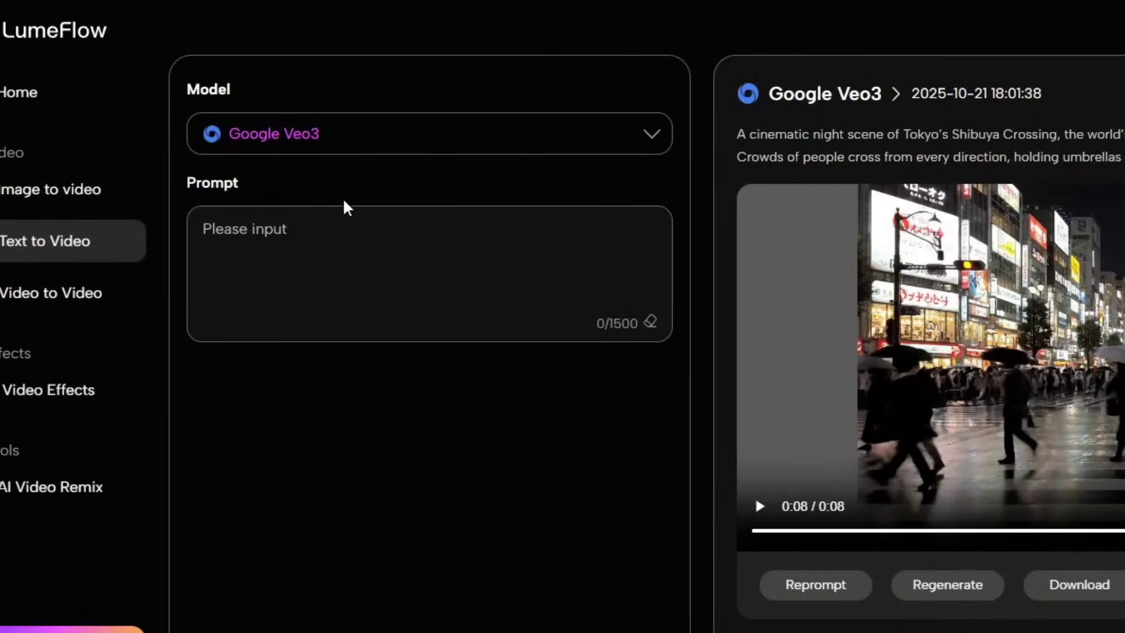
Switch the model back to Pixverse 4.5 and browse the Style tiles
{"action": "left_click", "coordinate": [370, 156]}
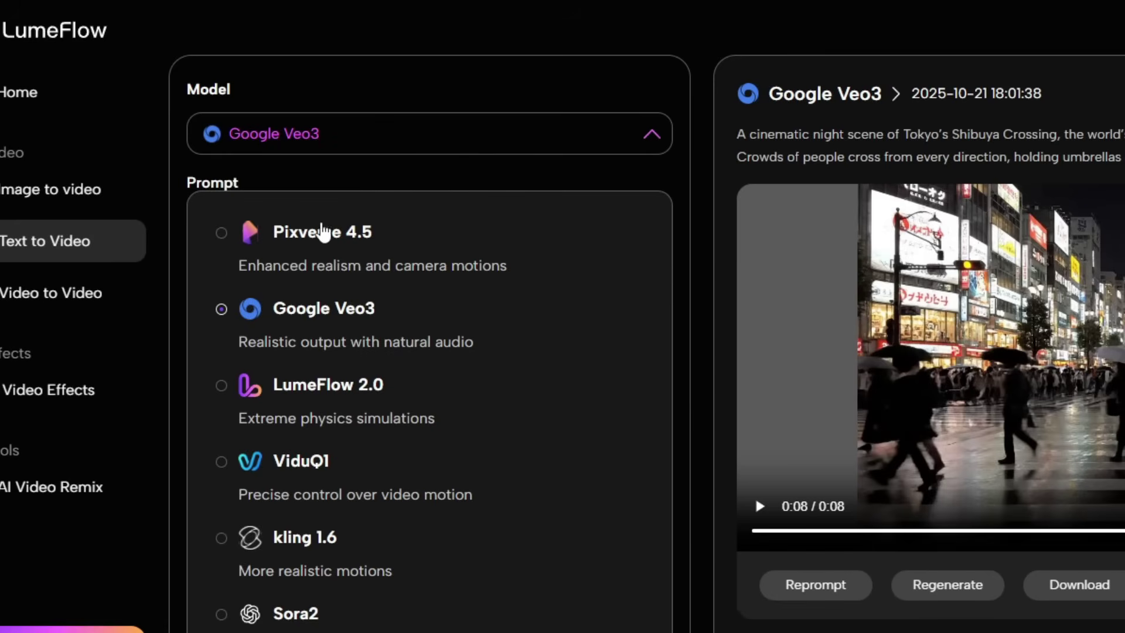
{"action": "left_click", "coordinate": [322, 234]}
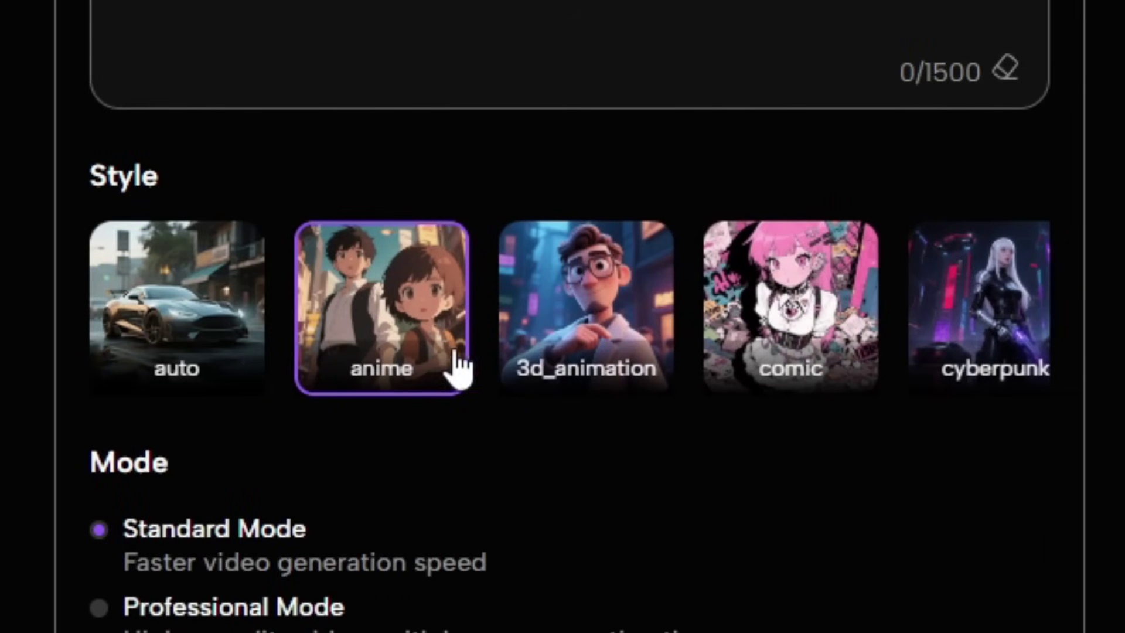
{"action": "scroll", "coordinate": [569, 349], "scroll_direction": "right", "scroll_amount": 1}
{"action": "scroll", "coordinate": [756, 380], "scroll_direction": "right", "scroll_amount": 3}
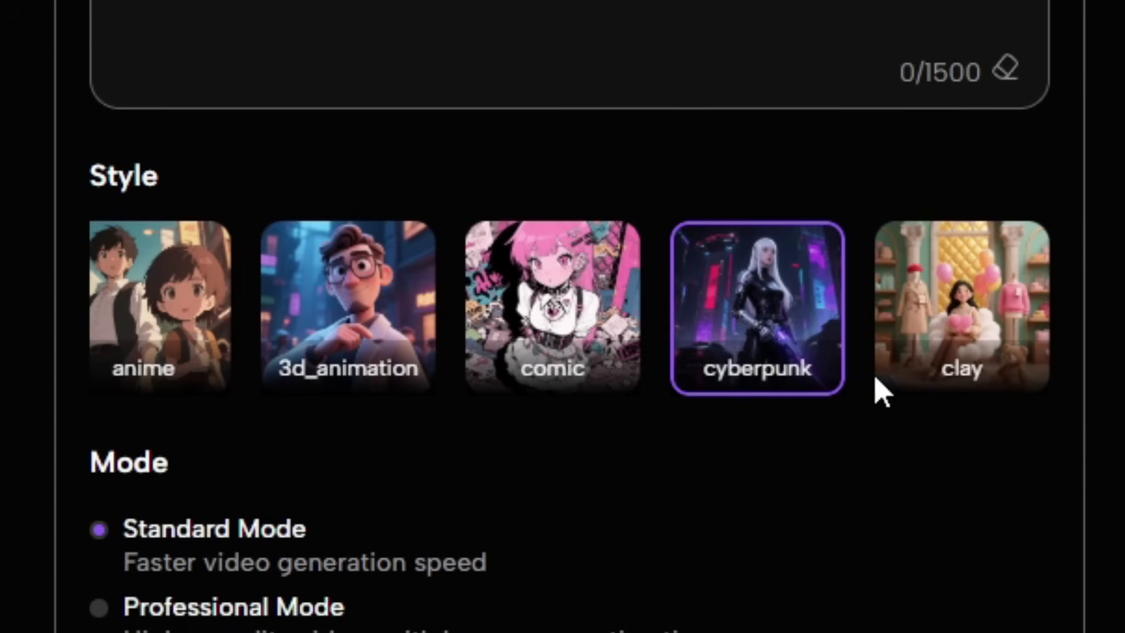
{"action": "scroll", "coordinate": [482, 450], "scroll_direction": "down", "scroll_amount": 3}
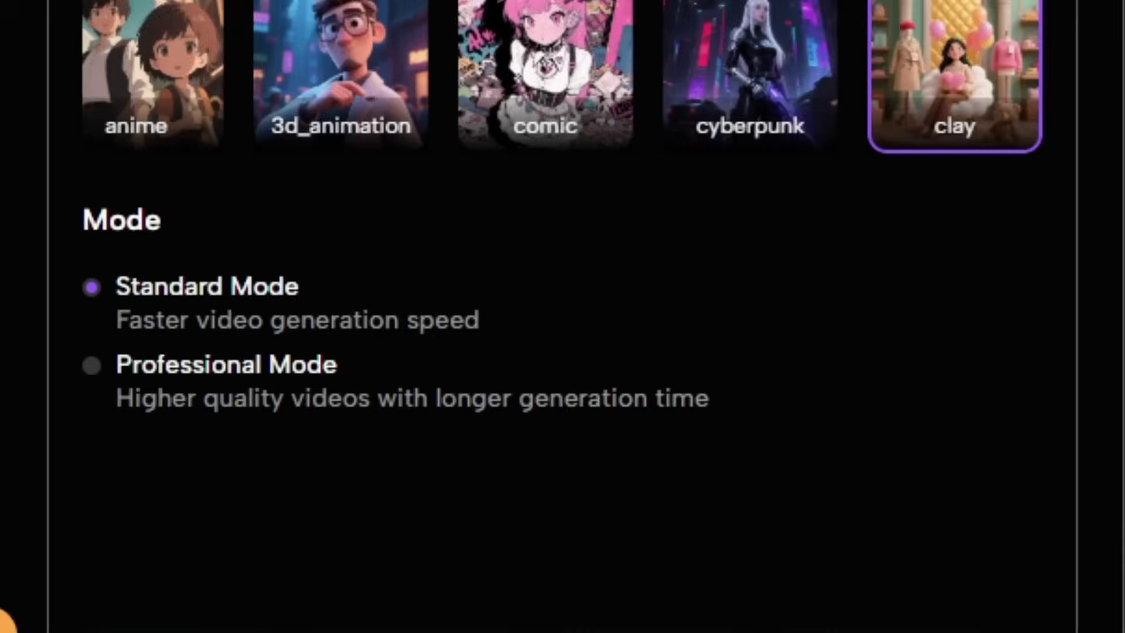
Set aspect ratio 16:9 and duration 8s, keep 720P, and check the number of outputs
{"action": "left_click", "coordinate": [150, 482]}
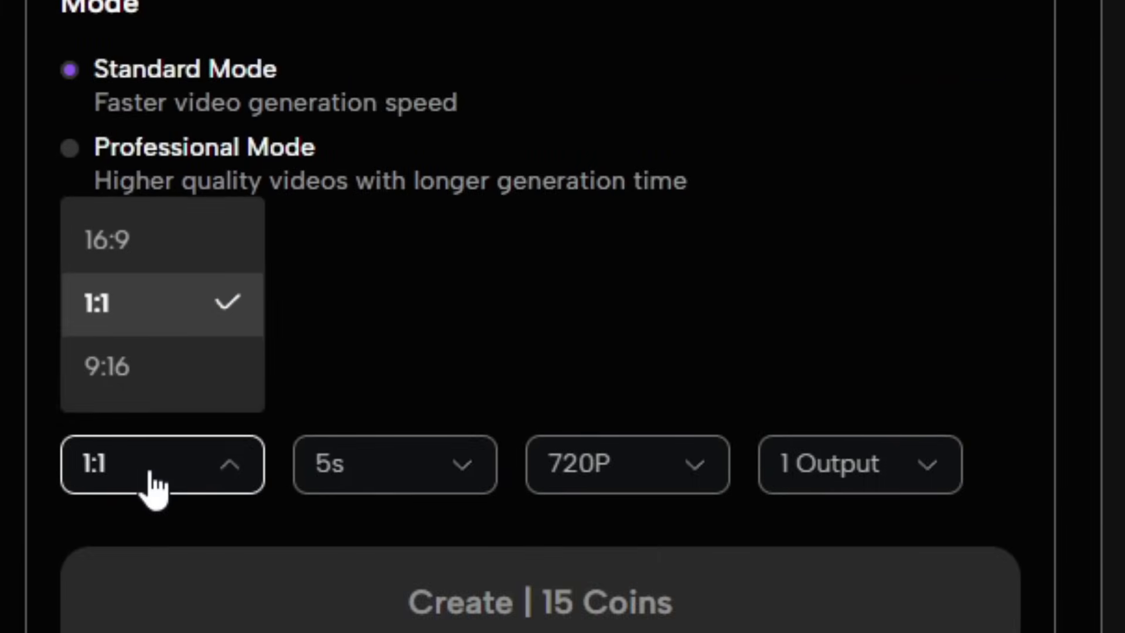
{"action": "left_click", "coordinate": [172, 244]}
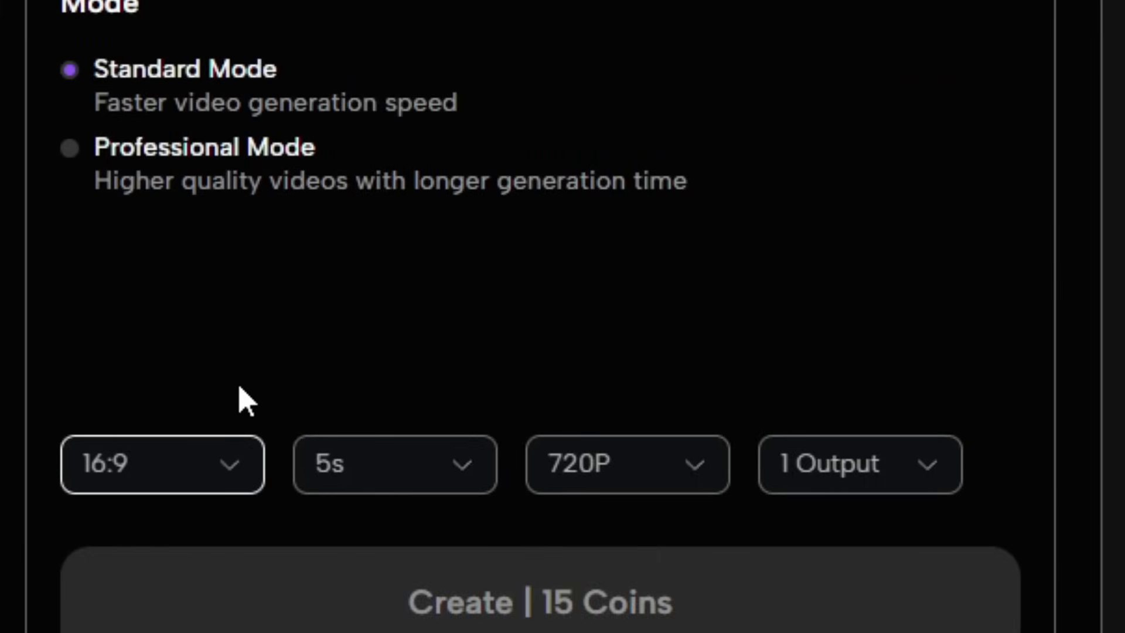
{"action": "left_click", "coordinate": [334, 466]}
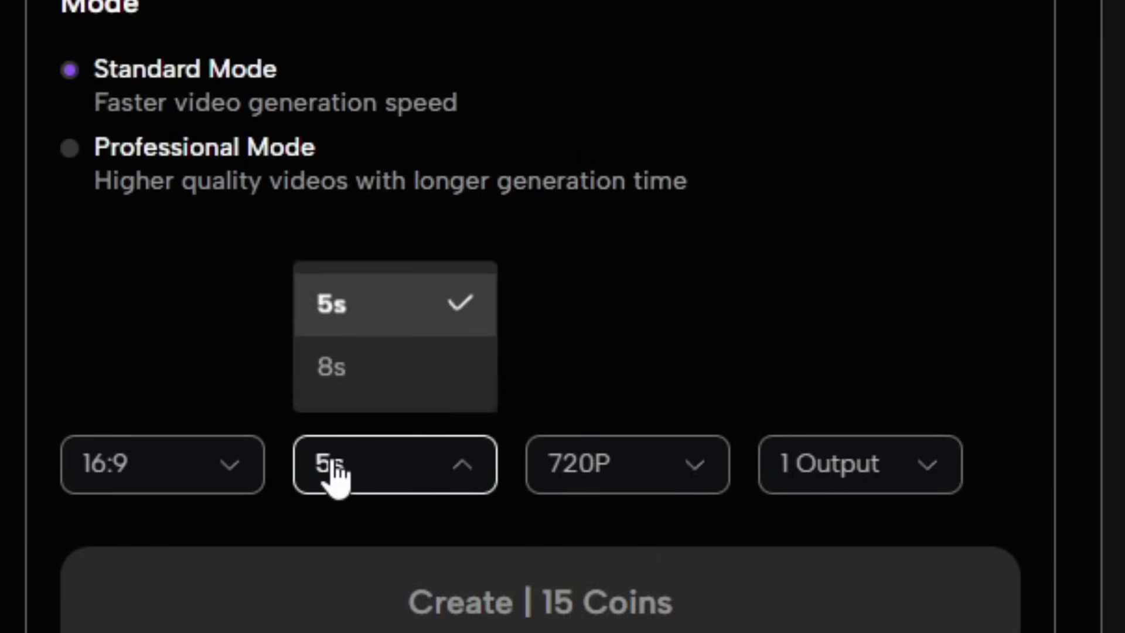
{"action": "left_click", "coordinate": [362, 383]}
{"action": "left_click", "coordinate": [626, 475]}
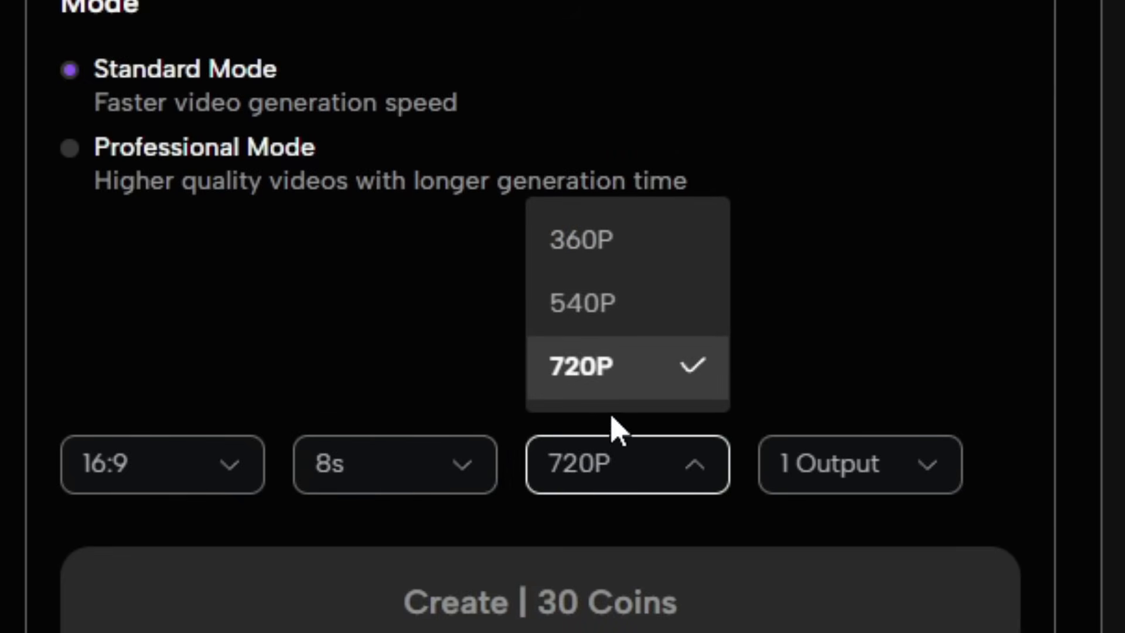
{"action": "left_click", "coordinate": [609, 469]}
{"action": "left_click", "coordinate": [808, 477]}
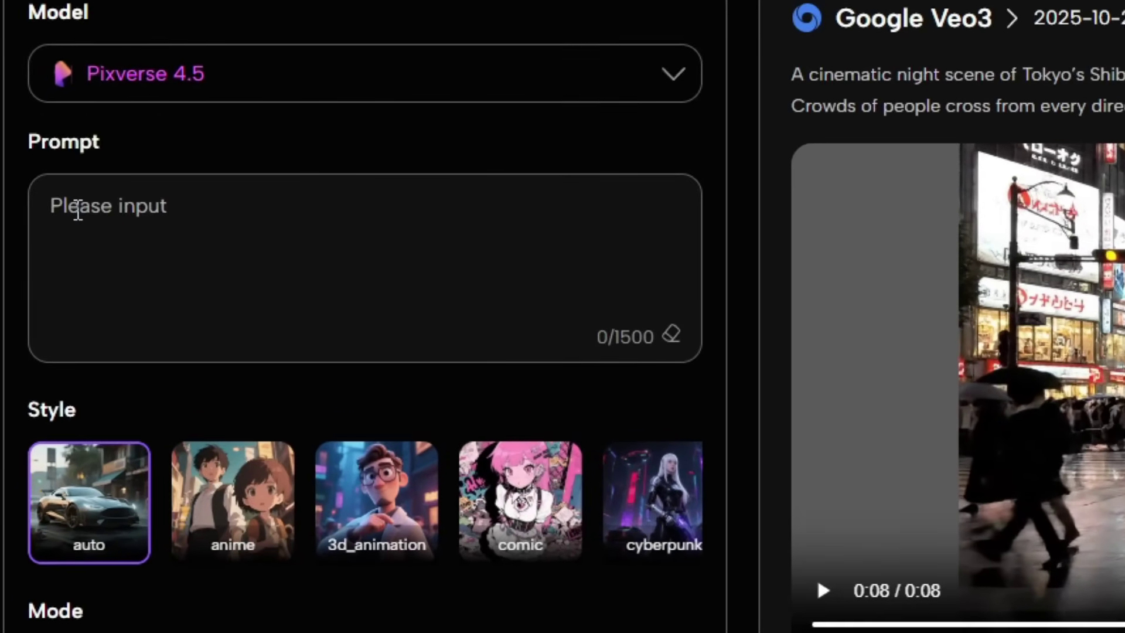
Paste the neon-lit street prompt with a 1980s white car and create the Pixverse 4.5 clip
{"action": "key", "text": "ctrl+v"}
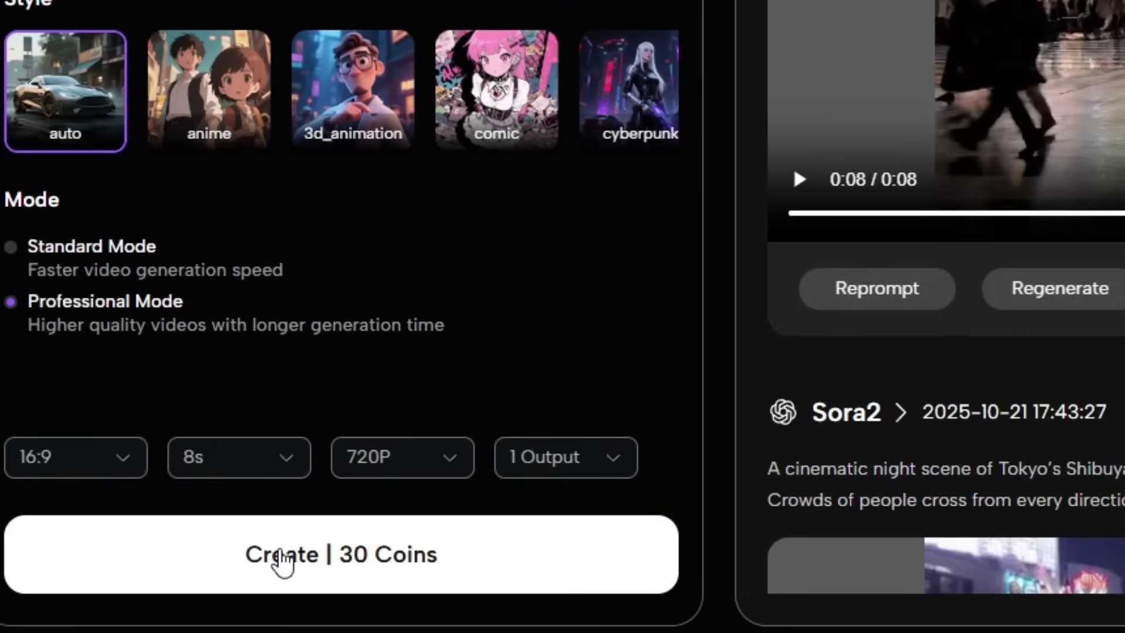
{"action": "left_click", "coordinate": [281, 560]}
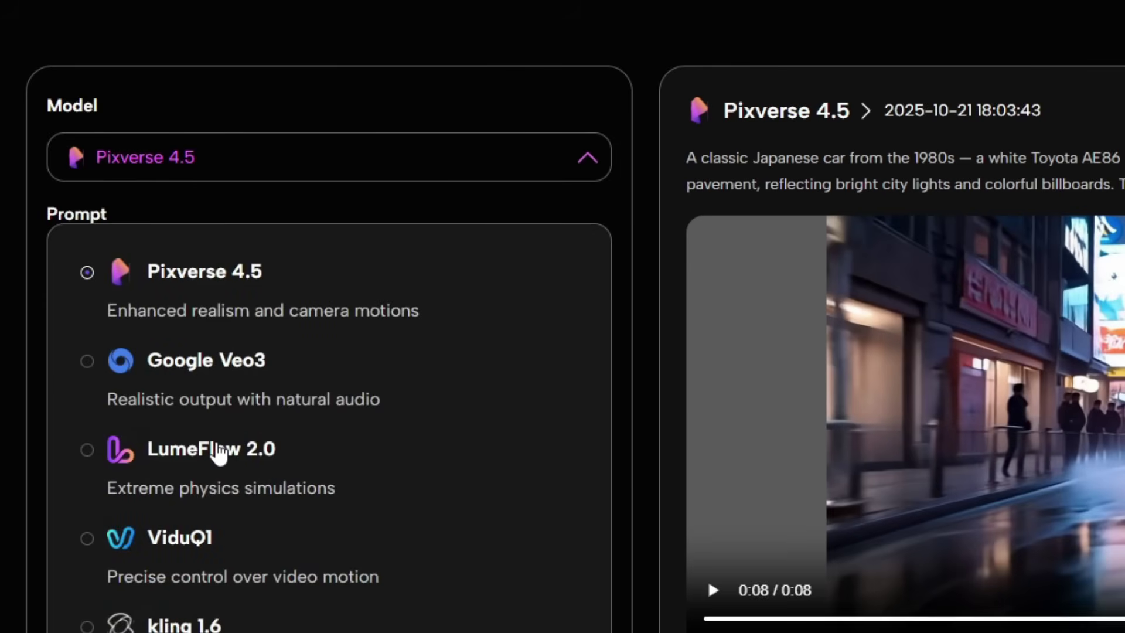
Select LumeFlow 2.0 and create the cherry blossom picnic video
{"action": "left_click", "coordinate": [218, 453]}
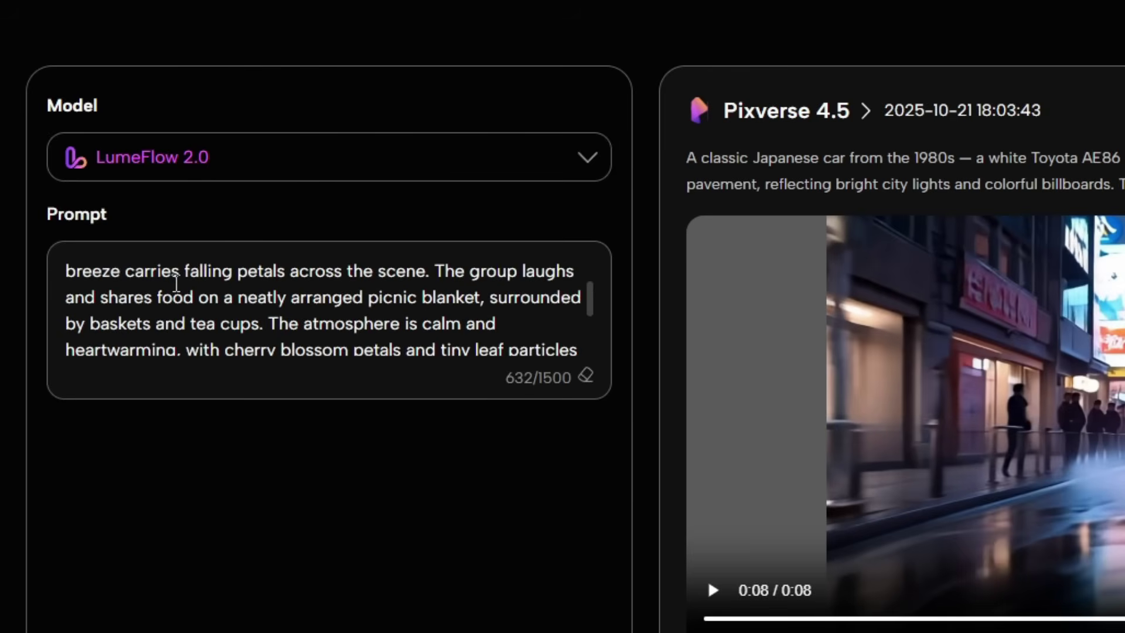
{"action": "scroll", "coordinate": [184, 369], "scroll_direction": "down", "scroll_amount": 5}
{"action": "left_click", "coordinate": [235, 571]}
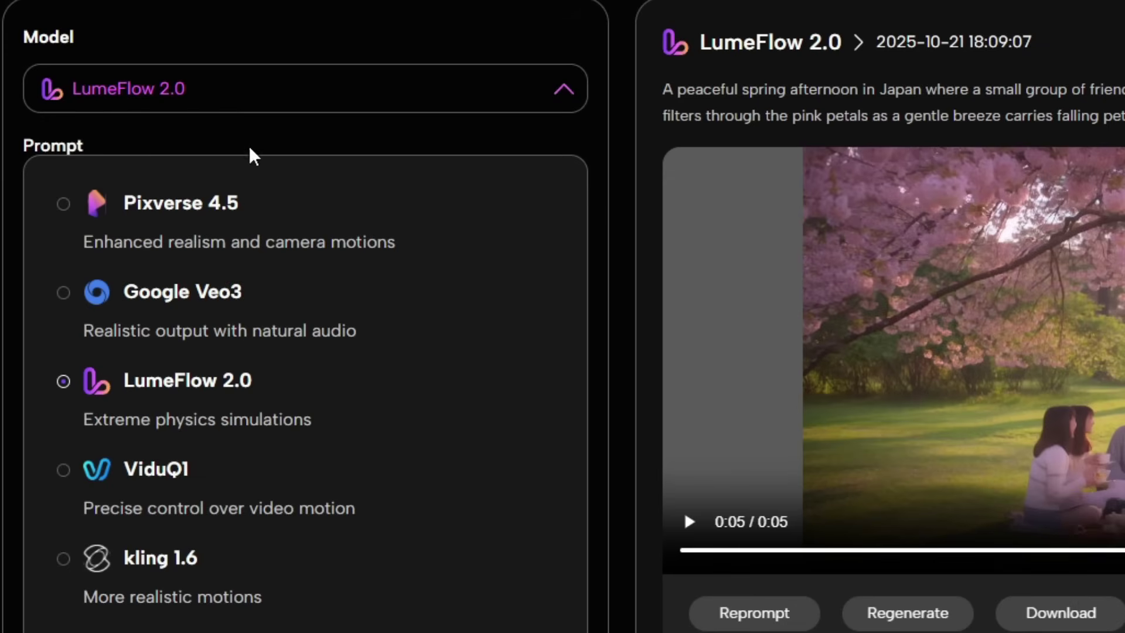
Choose ViduQ1 with the General style and paste the rainy Japanese temple prompt
{"action": "left_click", "coordinate": [171, 495]}
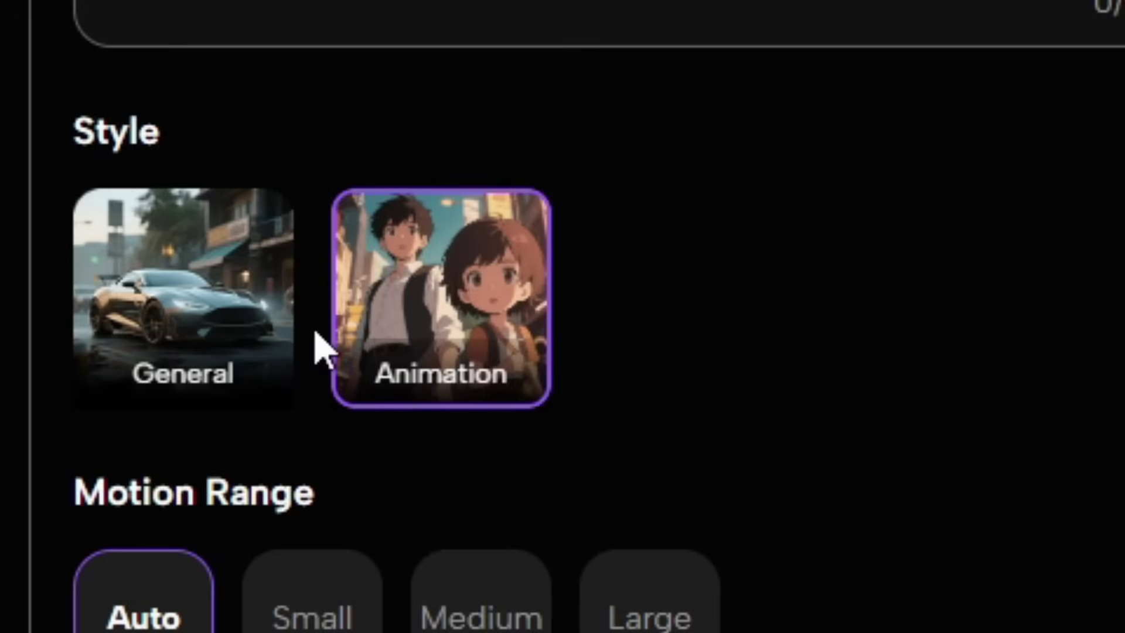
{"action": "left_click", "coordinate": [183, 377]}
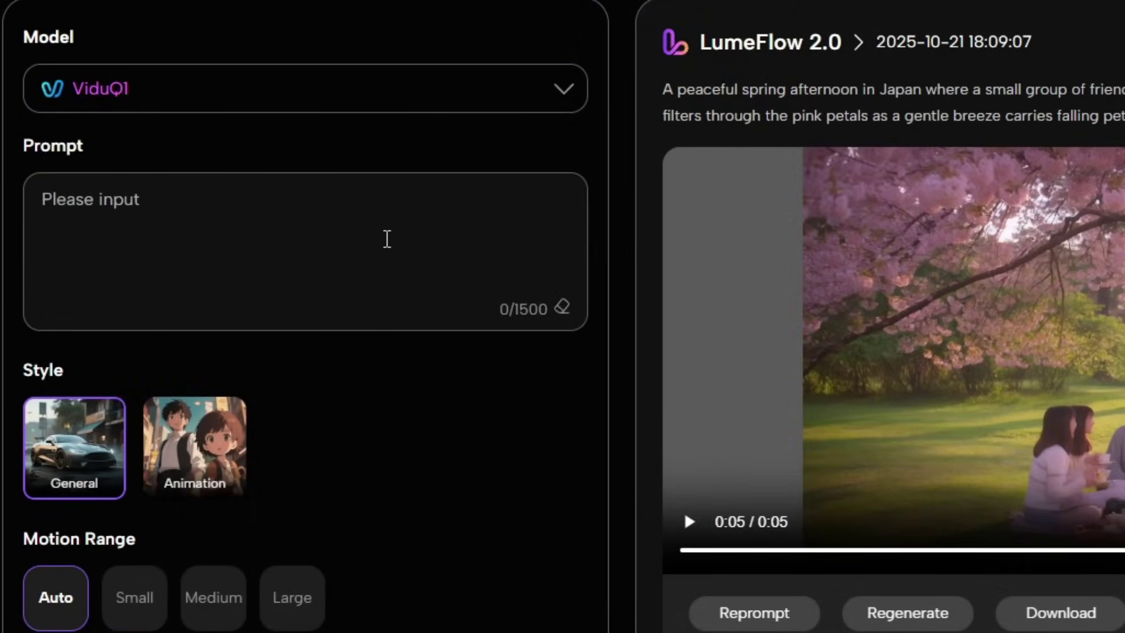
{"action": "left_click", "coordinate": [387, 238]}
{"action": "key", "text": "ctrl+v"}
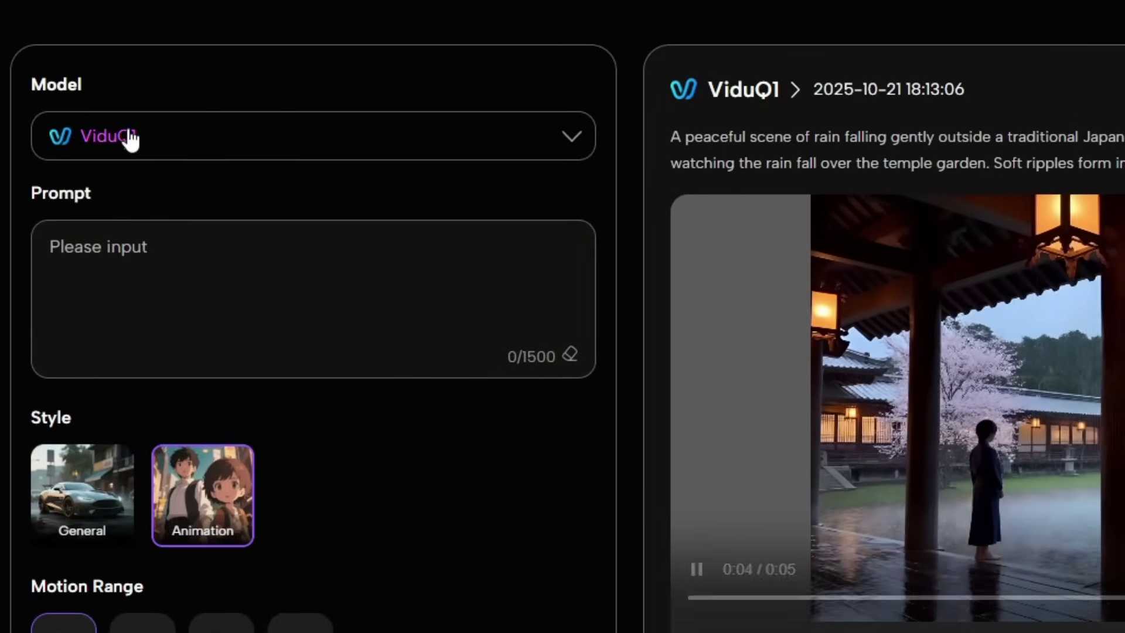
Select kling 1.6, set Creative Relevance to Follow Prompt, and paste the lava cave prompt
{"action": "left_click", "coordinate": [105, 113]}
{"action": "left_click", "coordinate": [132, 610]}
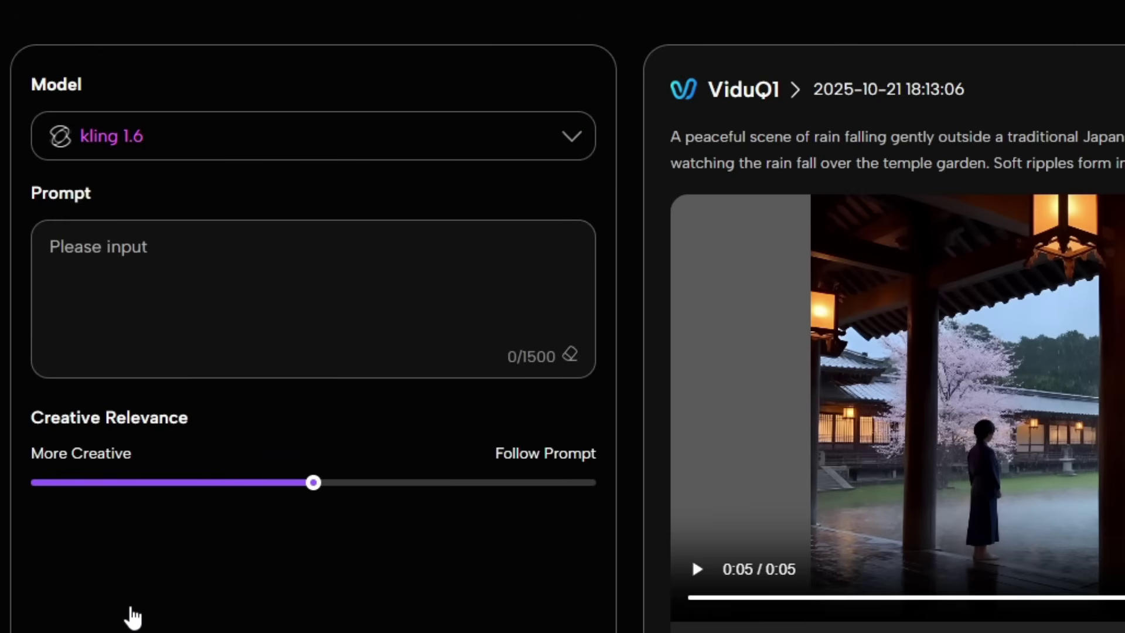
{"action": "left_click_drag", "start_coordinate": [293, 486], "coordinate": [643, 515]}
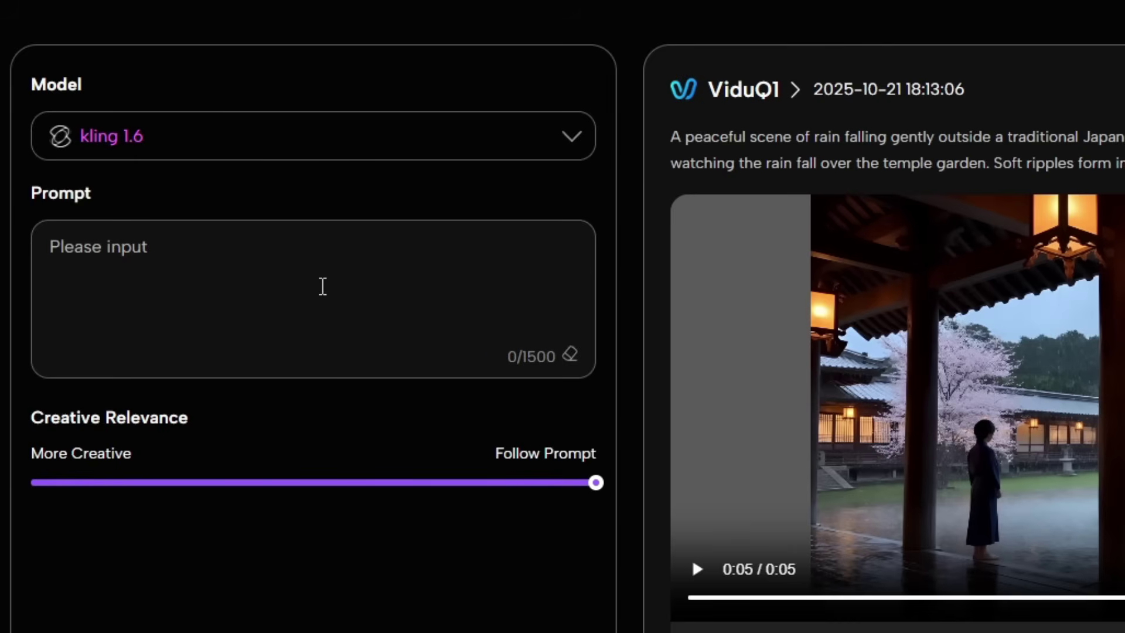
{"action": "left_click", "coordinate": [322, 286]}
{"action": "key", "text": "ctrl+v"}
Set 16:9 aspect and 10s length, then create the 60-coin kling 1.6 video
{"action": "scroll", "coordinate": [322, 328], "scroll_direction": "down", "scroll_amount": 5}
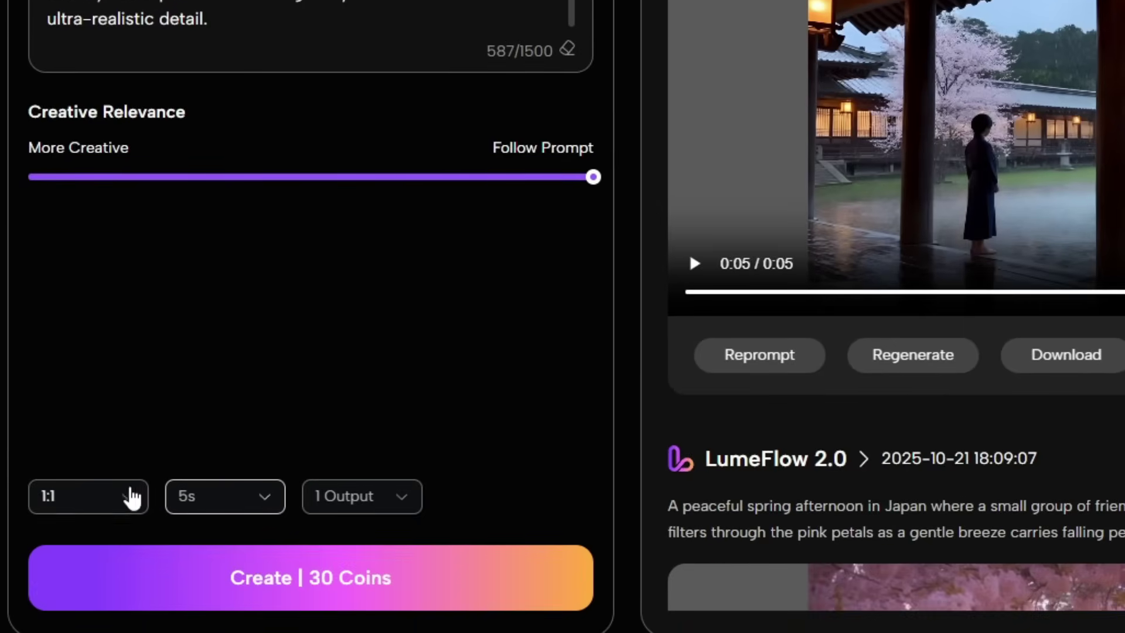
{"action": "left_click", "coordinate": [131, 493]}
{"action": "left_click", "coordinate": [103, 372]}
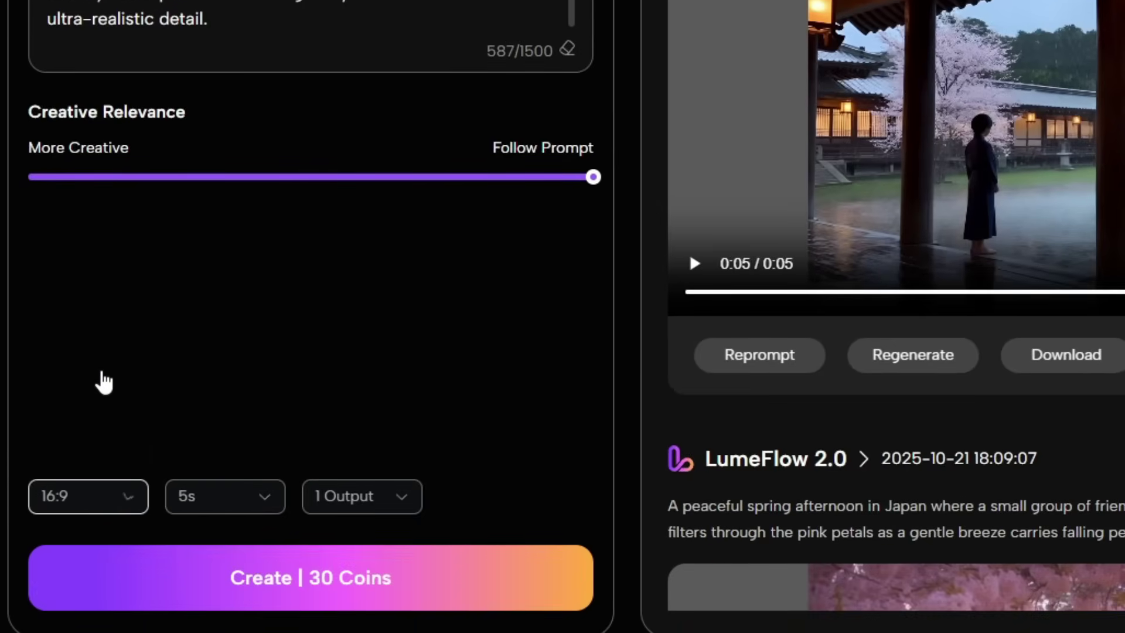
{"action": "left_click", "coordinate": [247, 498]}
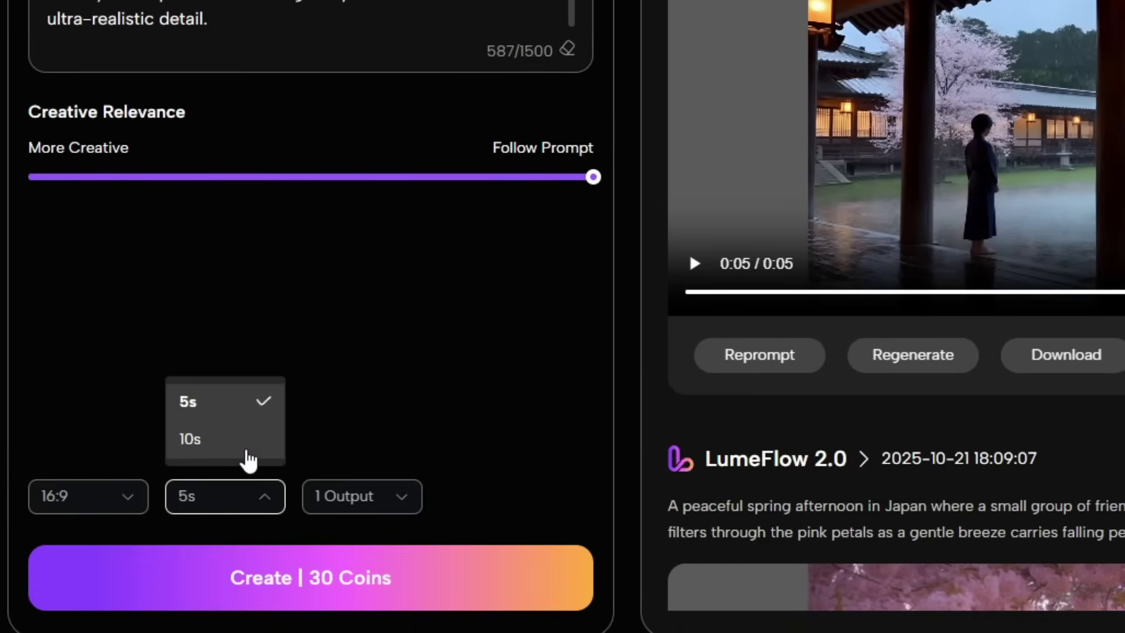
{"action": "left_click", "coordinate": [245, 454]}
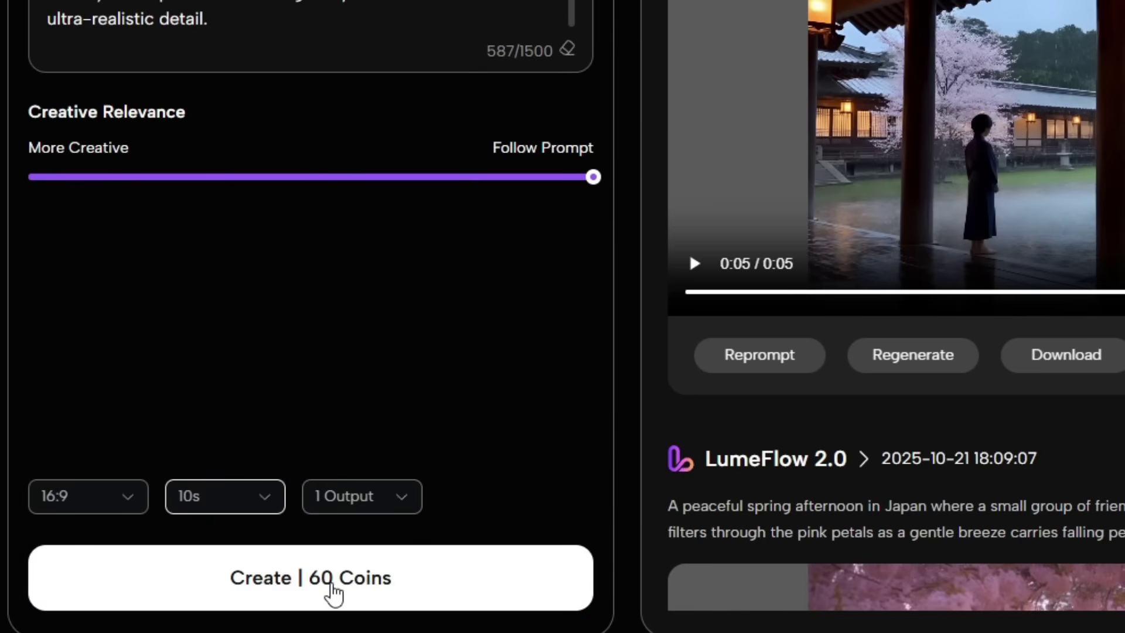
{"action": "left_click", "coordinate": [329, 592]}
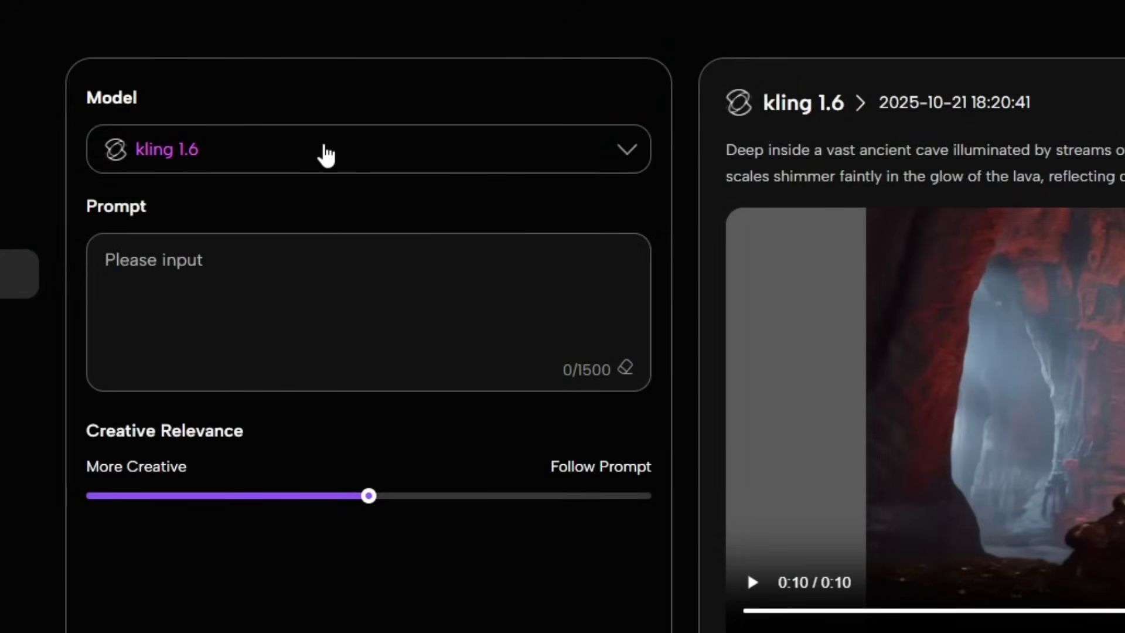
Select Sora2, paste the sunset train and cherry blossom prompt, and create the video
{"action": "left_click", "coordinate": [326, 155]}
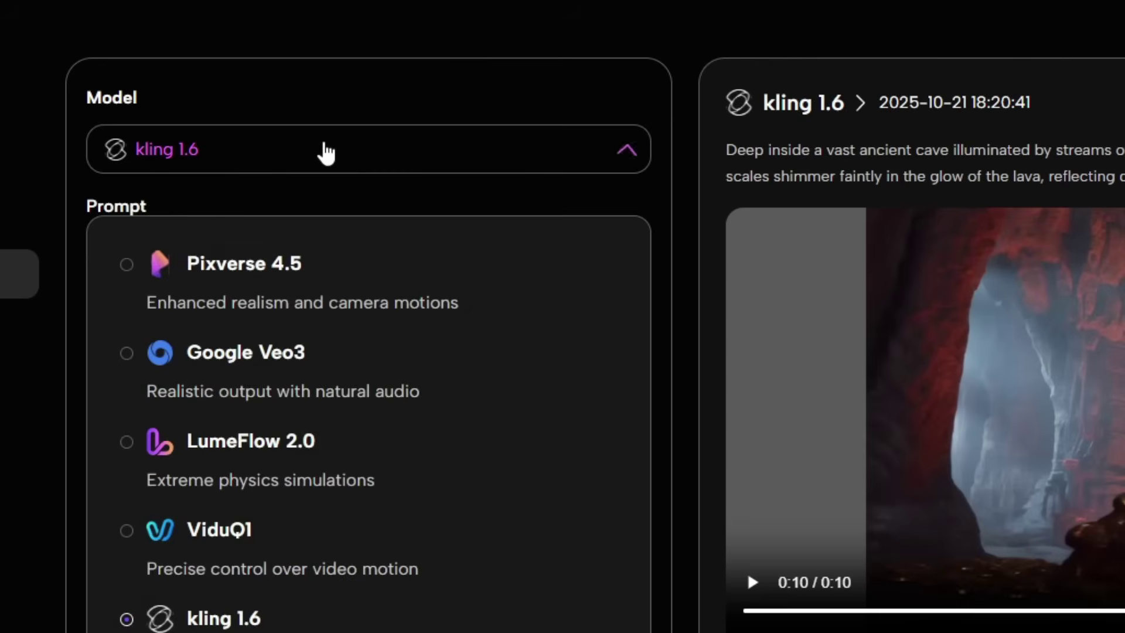
{"action": "scroll", "coordinate": [382, 395], "scroll_direction": "down", "scroll_amount": 3}
{"action": "left_click", "coordinate": [214, 553]}
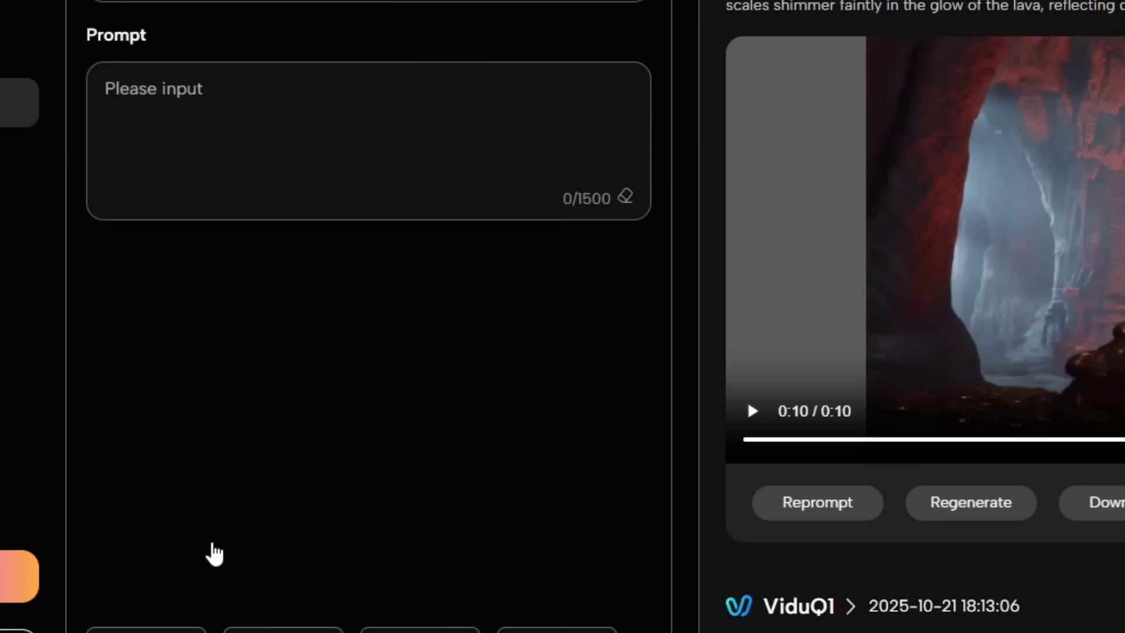
{"action": "scroll", "coordinate": [213, 553], "scroll_direction": "up", "scroll_amount": 3}
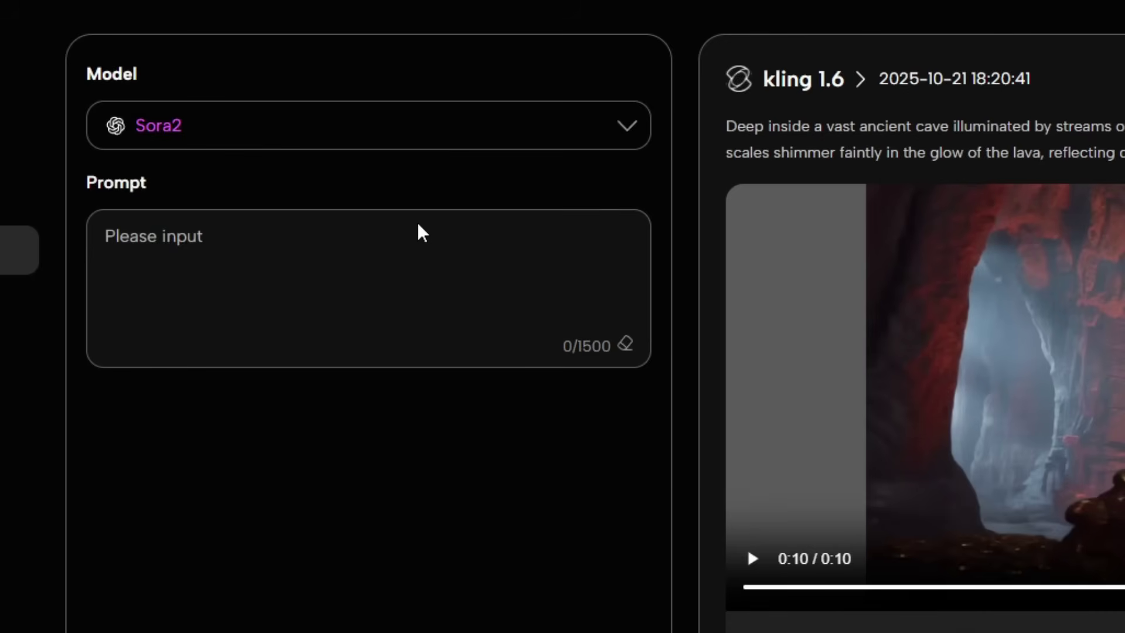
{"action": "left_click", "coordinate": [363, 260]}
{"action": "key", "text": "ctrl+v"}
{"action": "scroll", "coordinate": [213, 583], "scroll_direction": "down", "scroll_amount": 5}
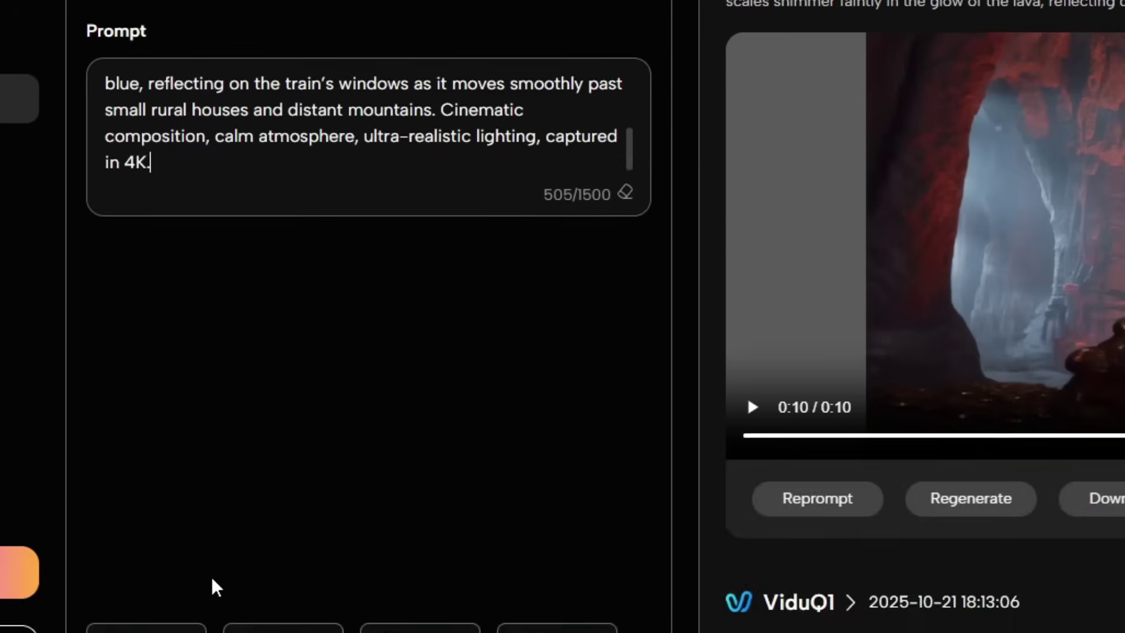
{"action": "left_click", "coordinate": [291, 568]}
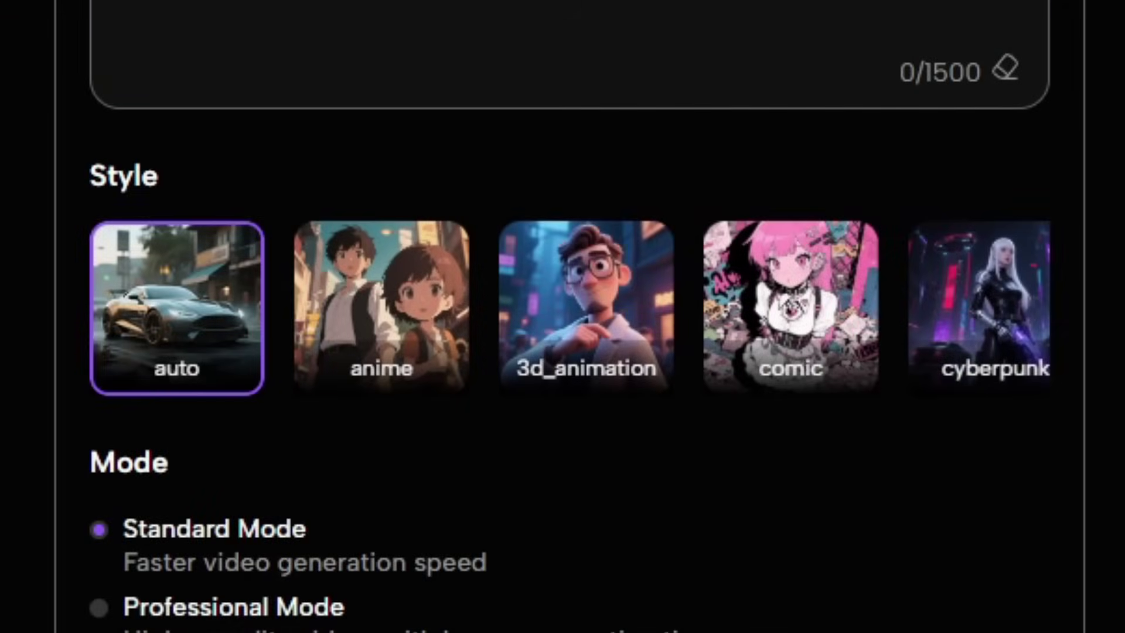
Preview the anime, 3d_animation, comic and cyberpunk styles, then settle on clay
{"action": "left_click", "coordinate": [352, 340]}
{"action": "left_click", "coordinate": [568, 347]}
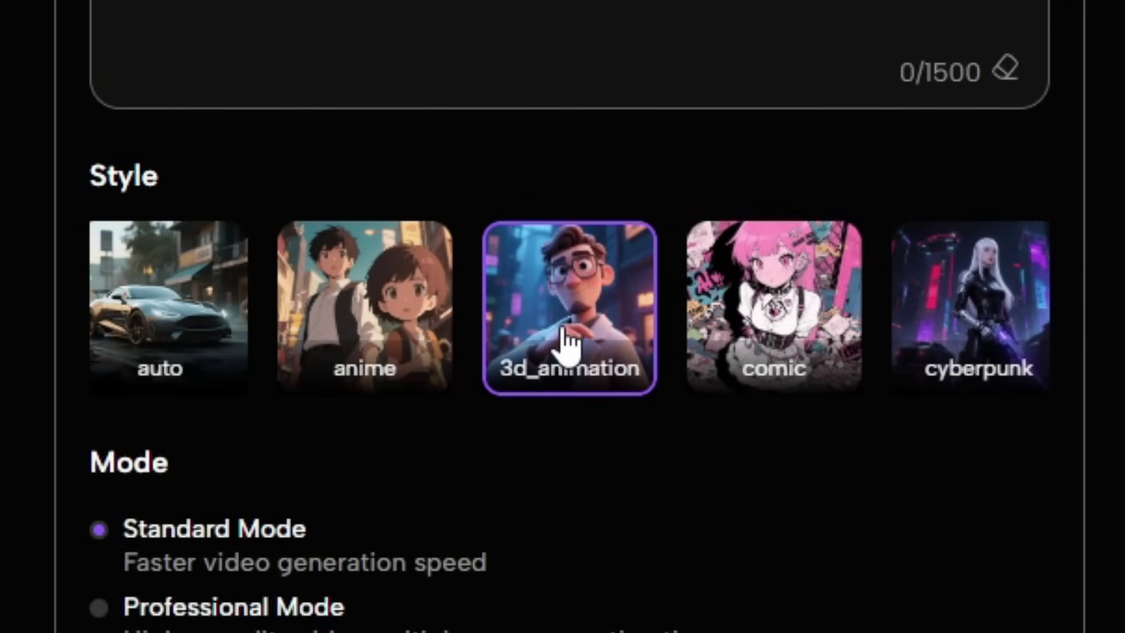
{"action": "left_click", "coordinate": [776, 377]}
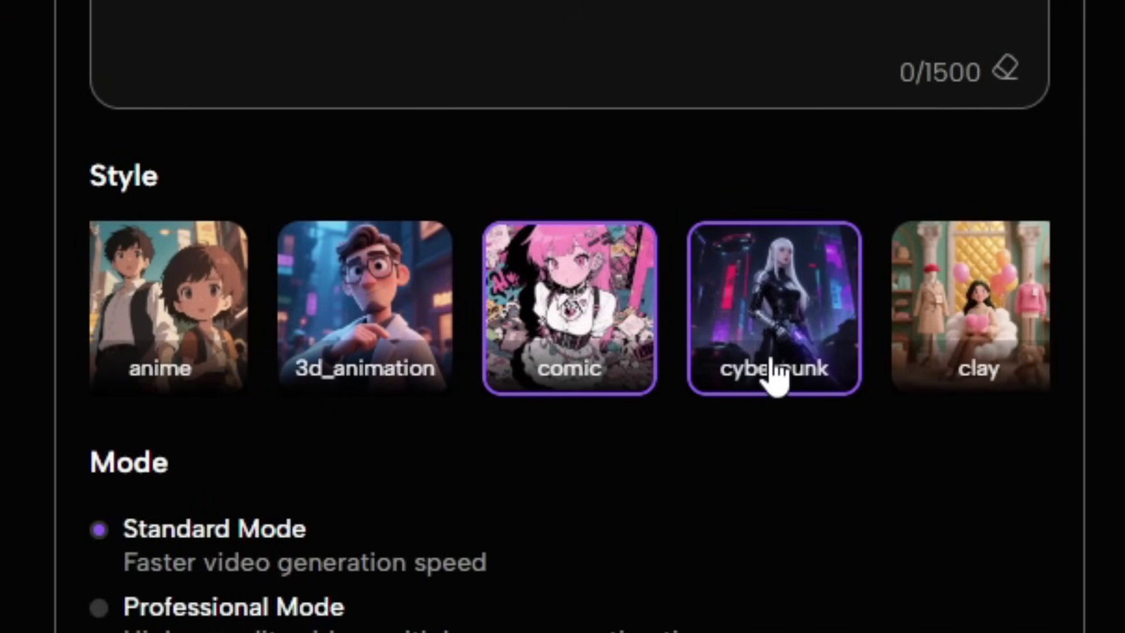
{"action": "left_click", "coordinate": [776, 378]}
{"action": "left_click", "coordinate": [955, 355]}
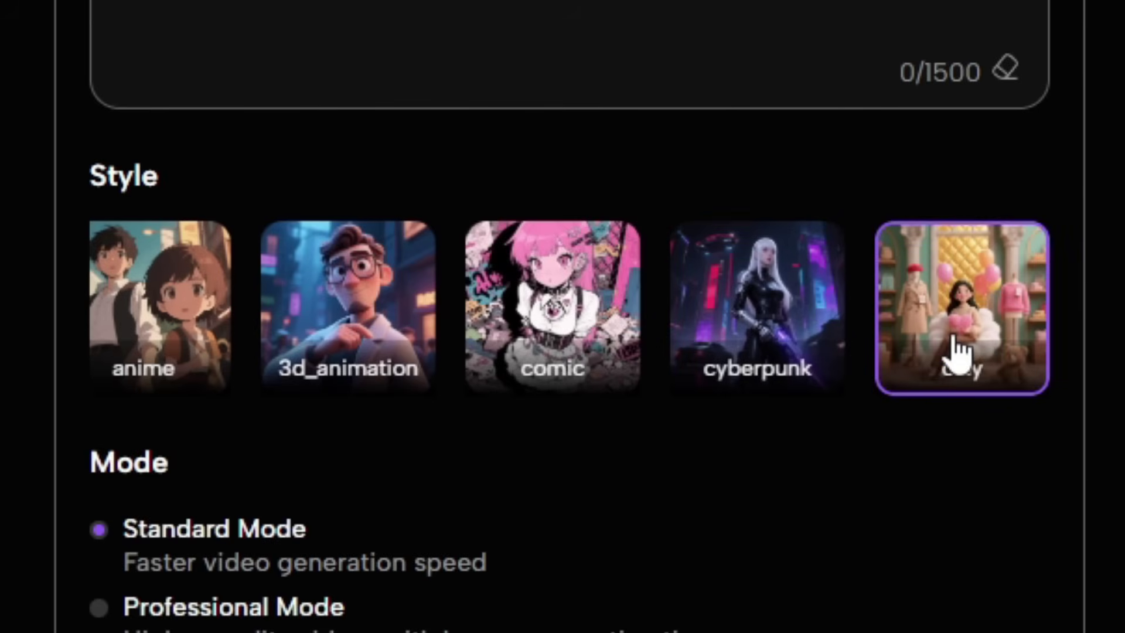
Switch to Professional Mode and set the aspect ratio to 16:9
{"action": "scroll", "coordinate": [673, 442], "scroll_direction": "down", "scroll_amount": 3}
{"action": "left_click", "coordinate": [287, 457]}
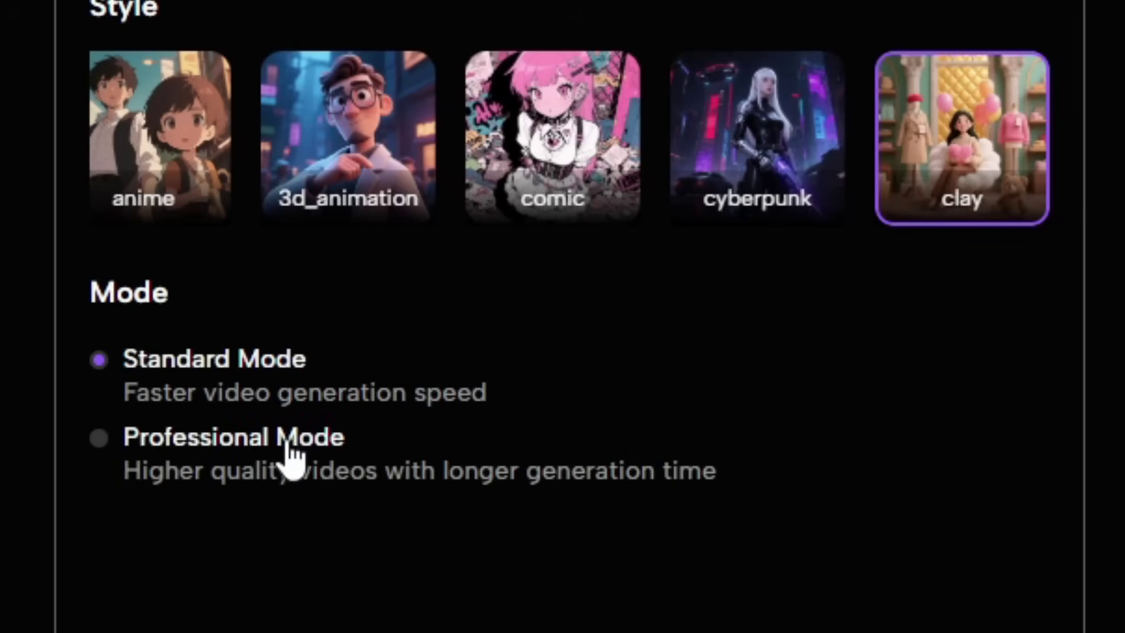
{"action": "left_click", "coordinate": [151, 485]}
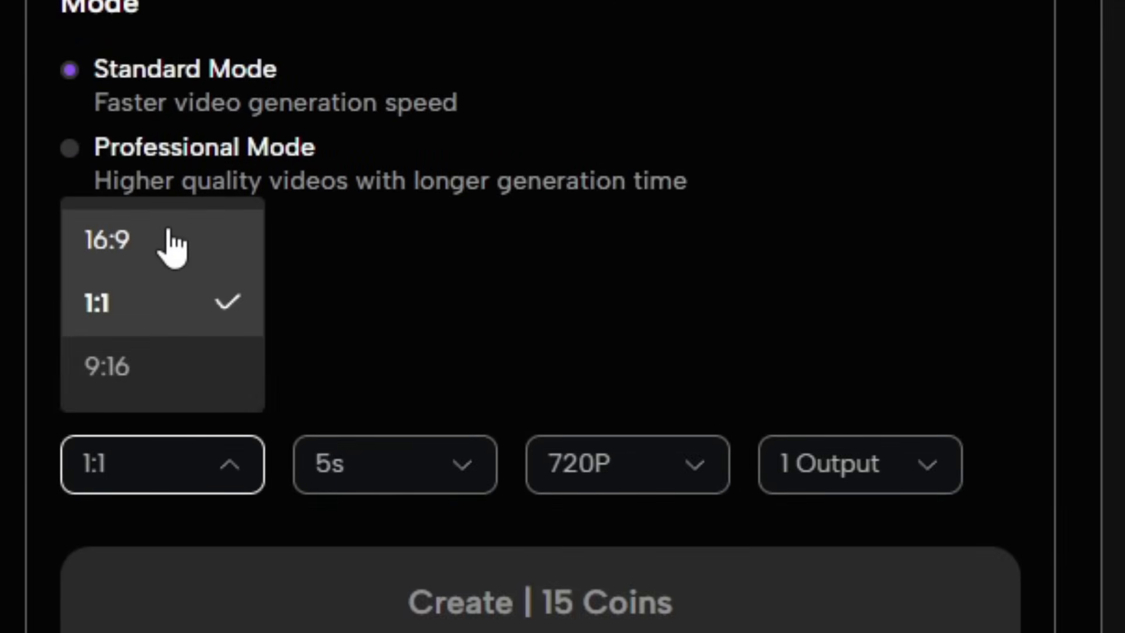
{"action": "left_click", "coordinate": [170, 242]}
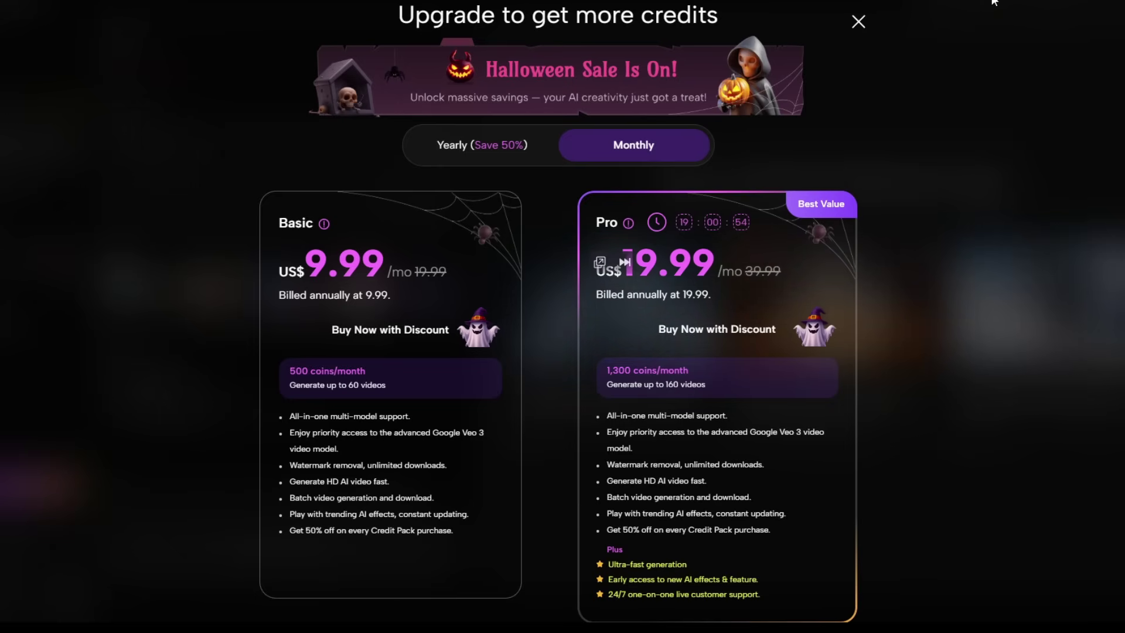
Switch the upgrade plans to Yearly (Save 50%) billing
{"action": "left_click", "coordinate": [501, 157]}
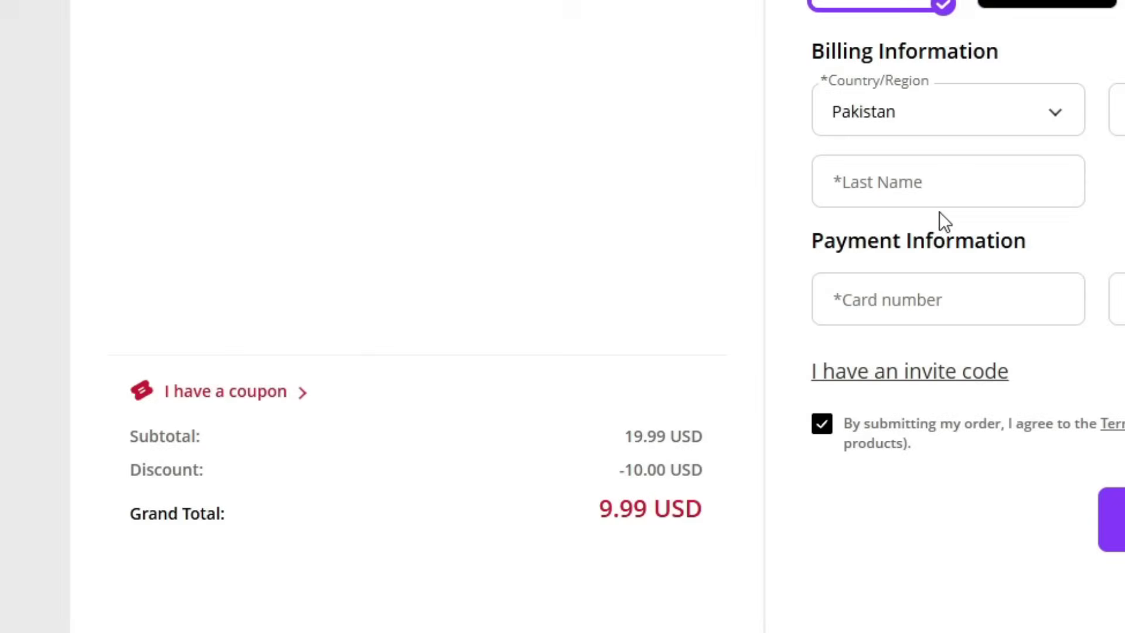
Open the My Coupon list from the 'I have a coupon' link at checkout
{"action": "left_click", "coordinate": [273, 403]}
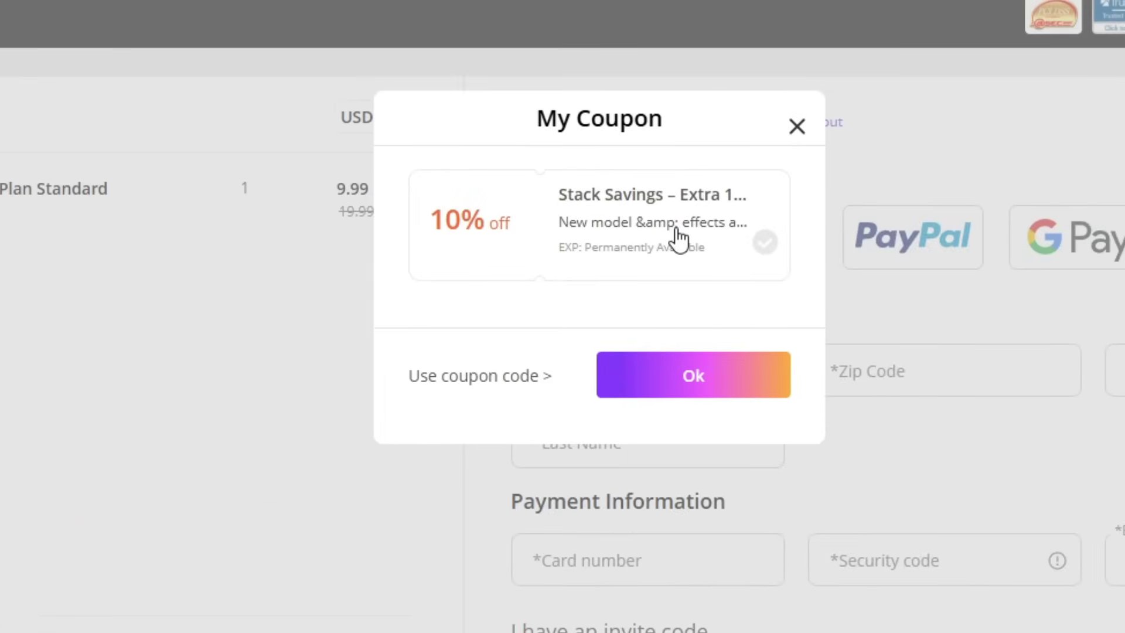